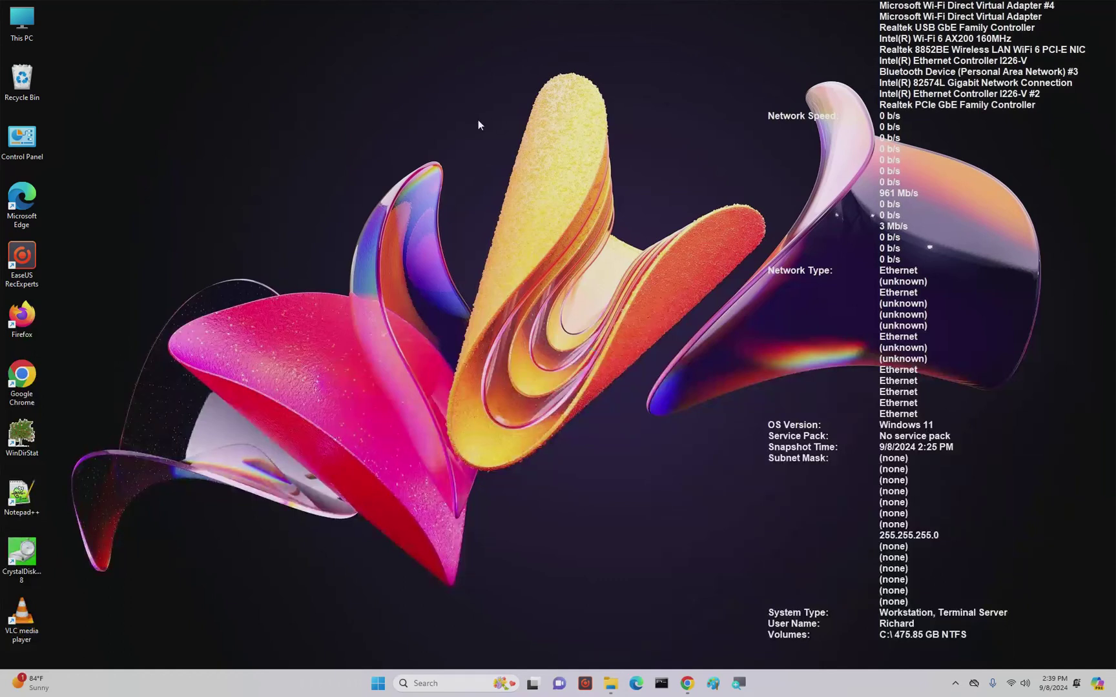
# Download a custom Ninite installer with LibreOffice selected from ninite.com.
pyautogui.click(688, 683)
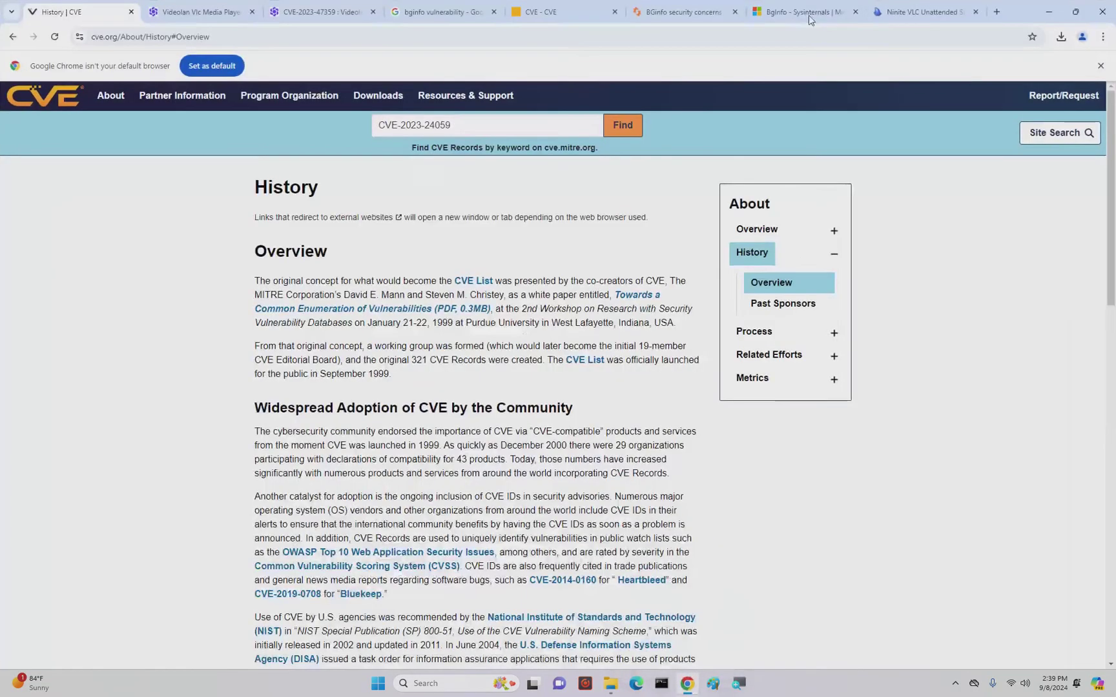
pyautogui.click(924, 12)
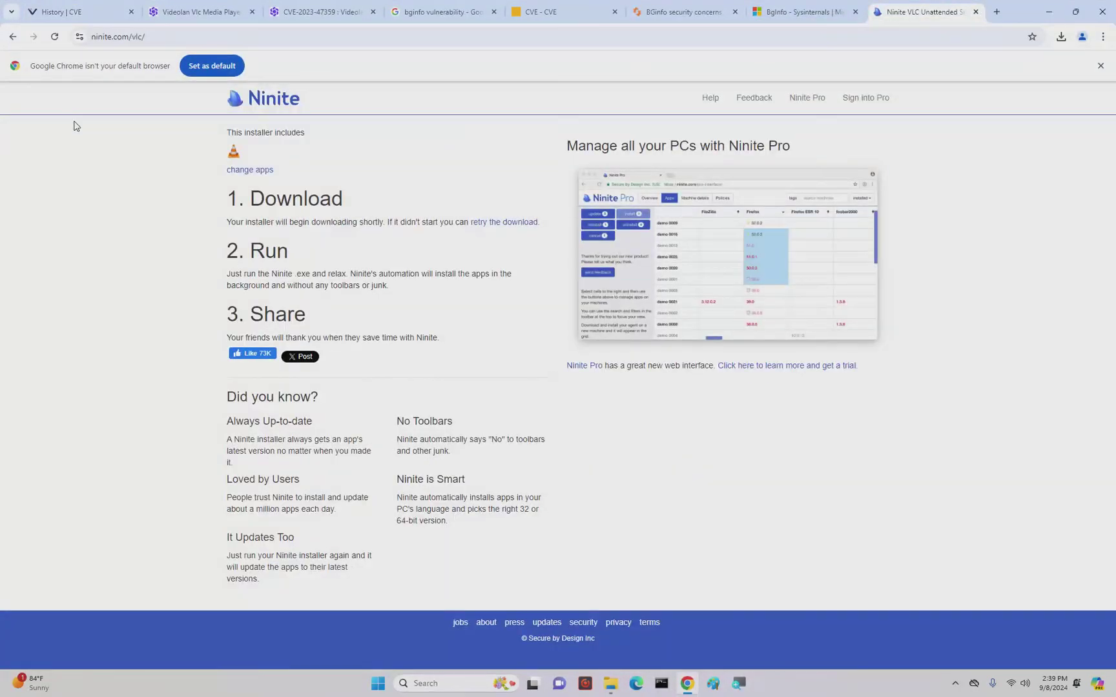
pyautogui.click(240, 108)
pyautogui.scroll(-3, 140, 470)
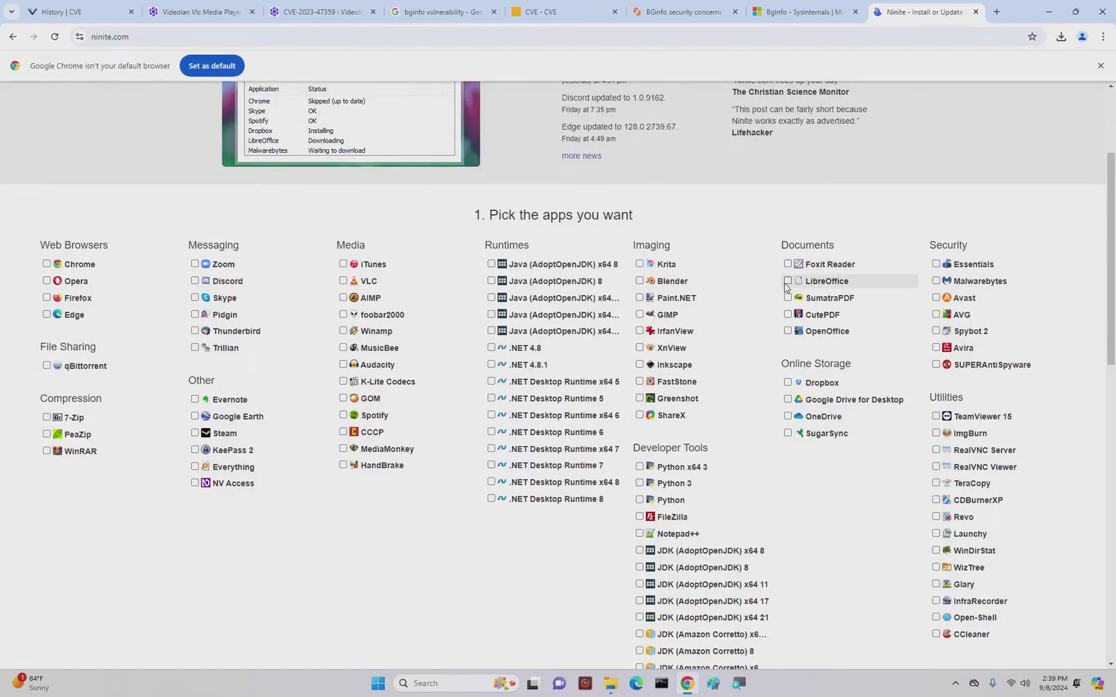
pyautogui.scroll(-6, 949, 532)
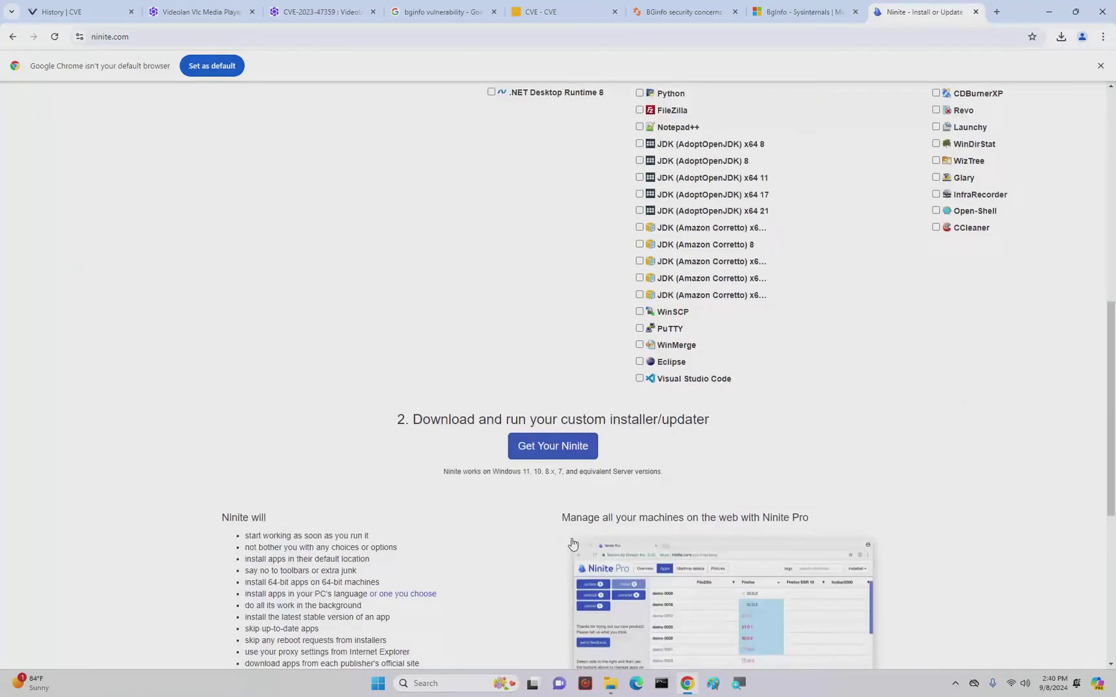
pyautogui.click(541, 459)
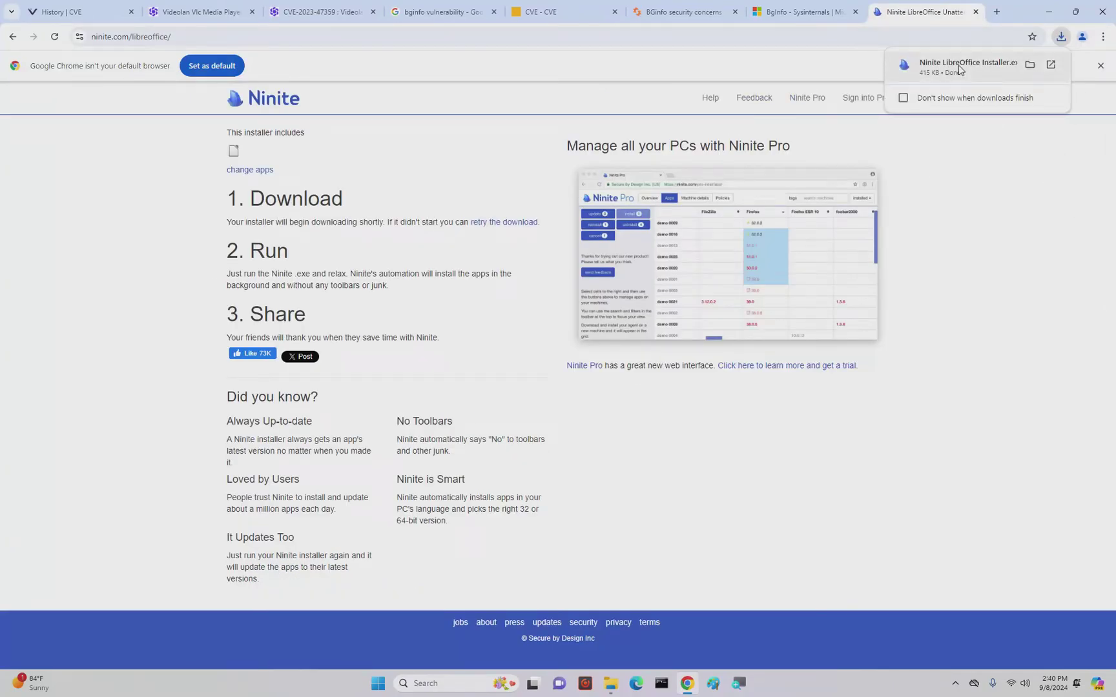
# Run the downloaded Ninite installer and show LibreOffice's per-application install status.
pyautogui.click(963, 59)
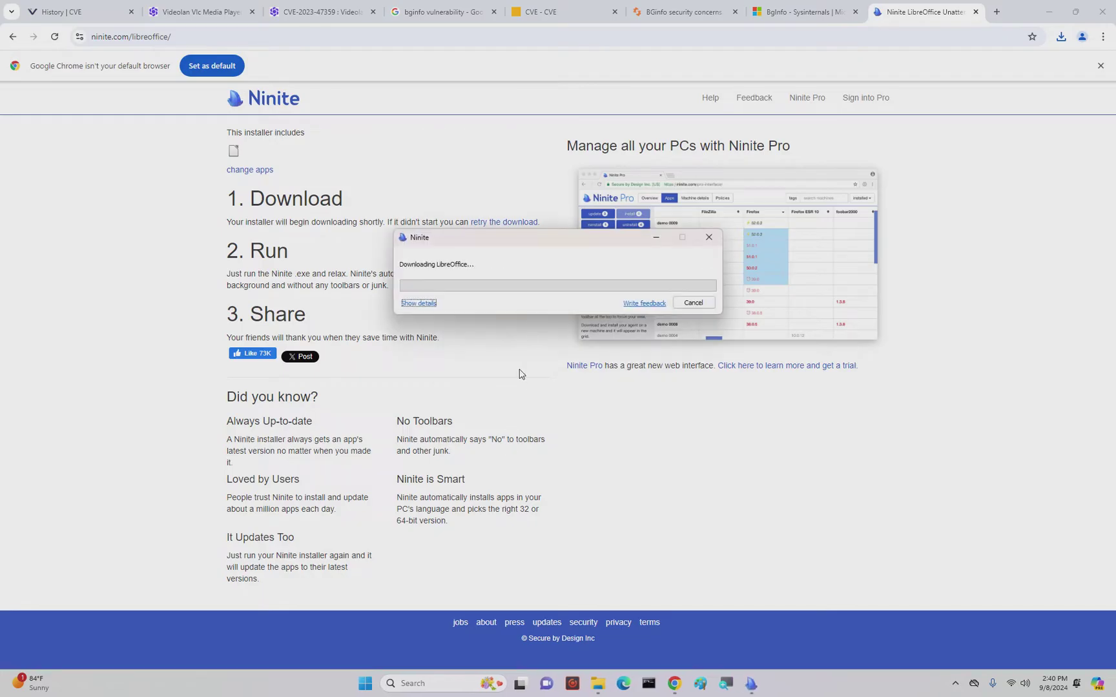
pyautogui.click(418, 307)
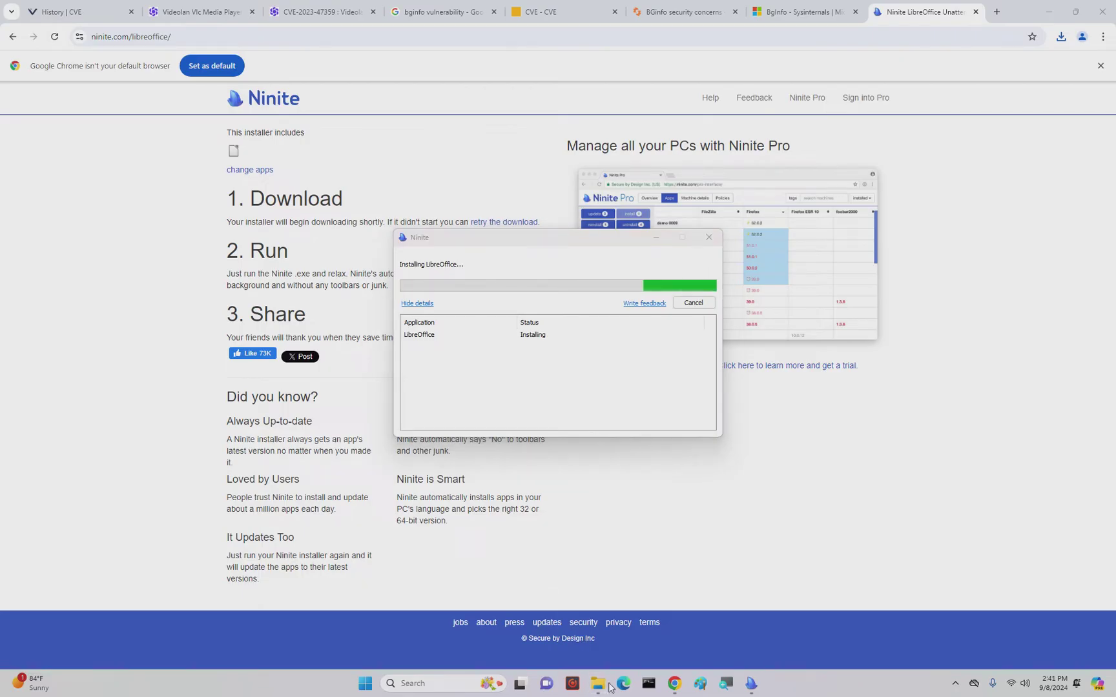
# View This PC in File Explorer, showing Windows (C:) with 395 GB free of 475 GB.
pyautogui.moveTo(589, 691)
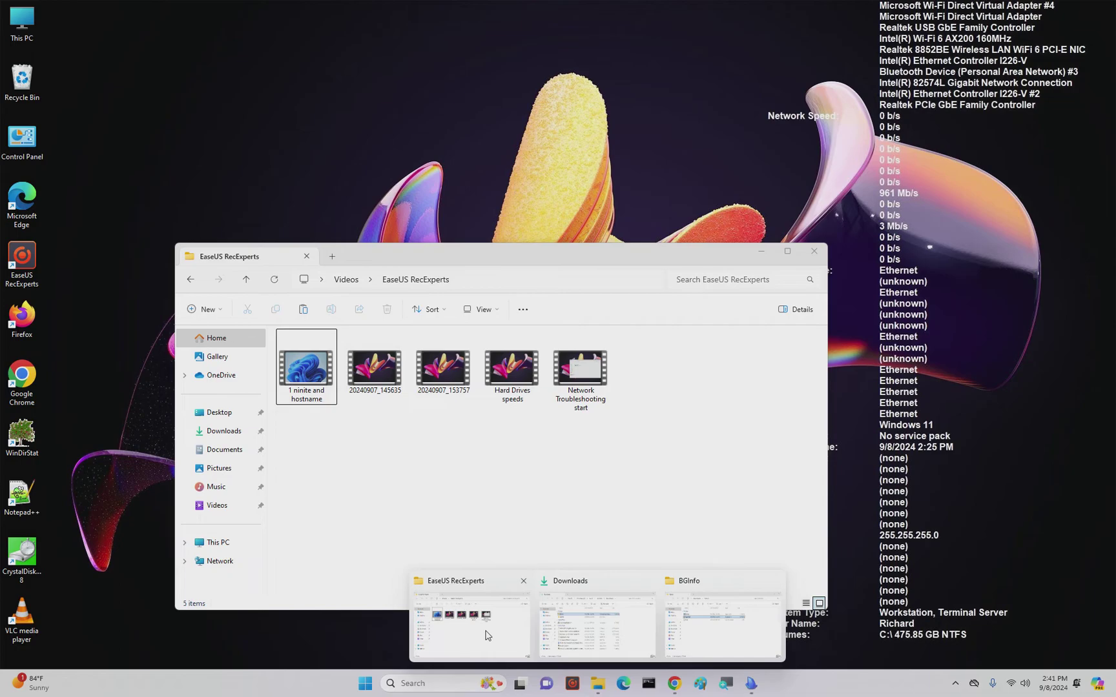
pyautogui.click(485, 631)
pyautogui.click(218, 543)
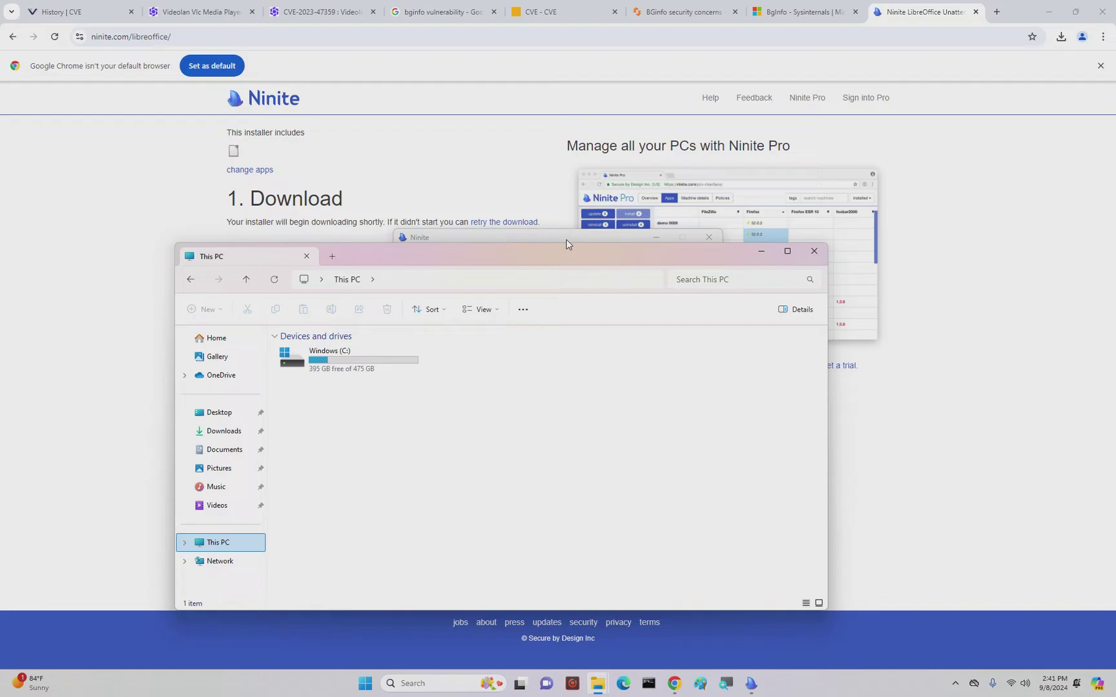
# Close the finished Ninite installer and minimize File Explorer.
pyautogui.click(530, 238)
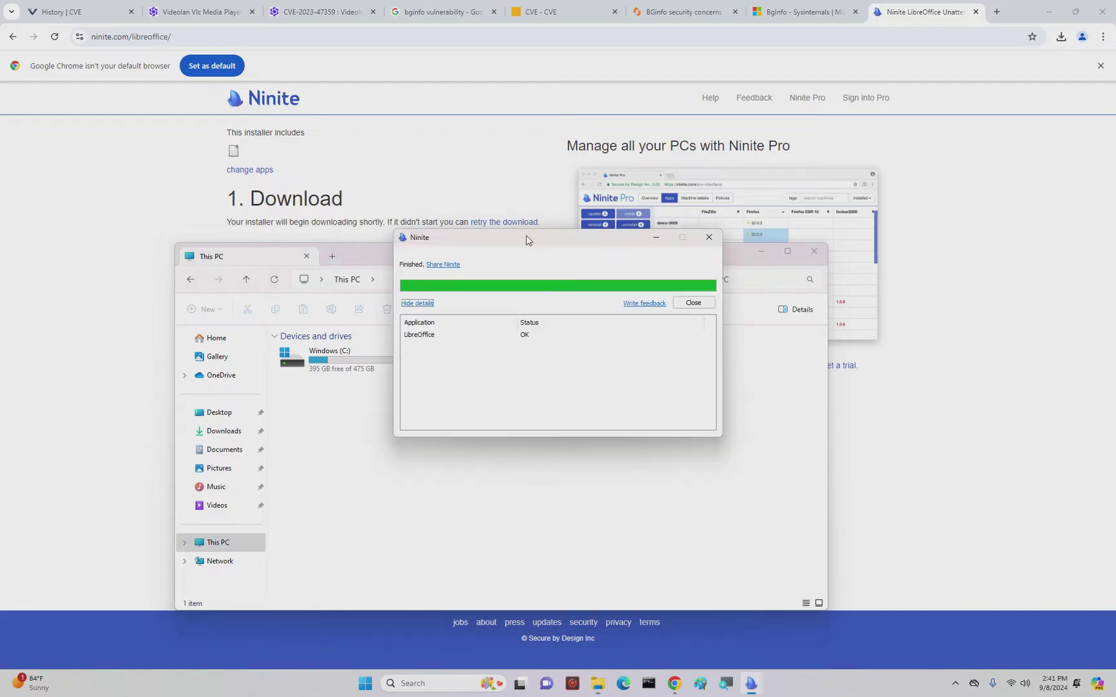
pyautogui.click(703, 303)
pyautogui.click(761, 252)
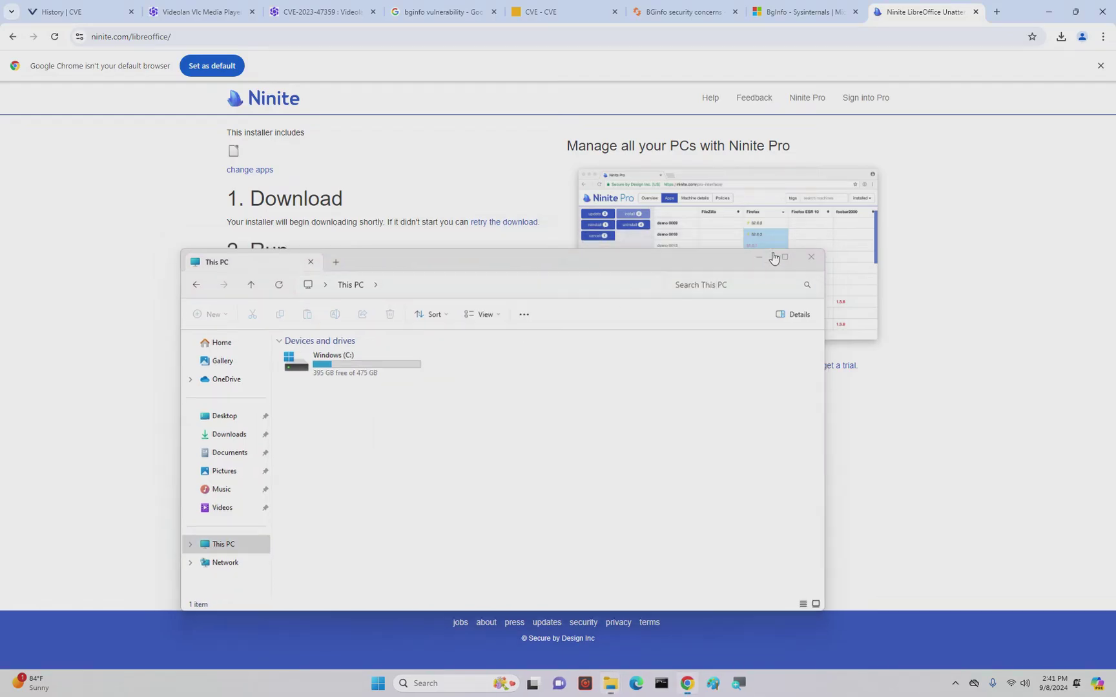
# Launch WinDirStat from the desktop and scan drive C:, totalling 60.0 GB.
pyautogui.click(1048, 12)
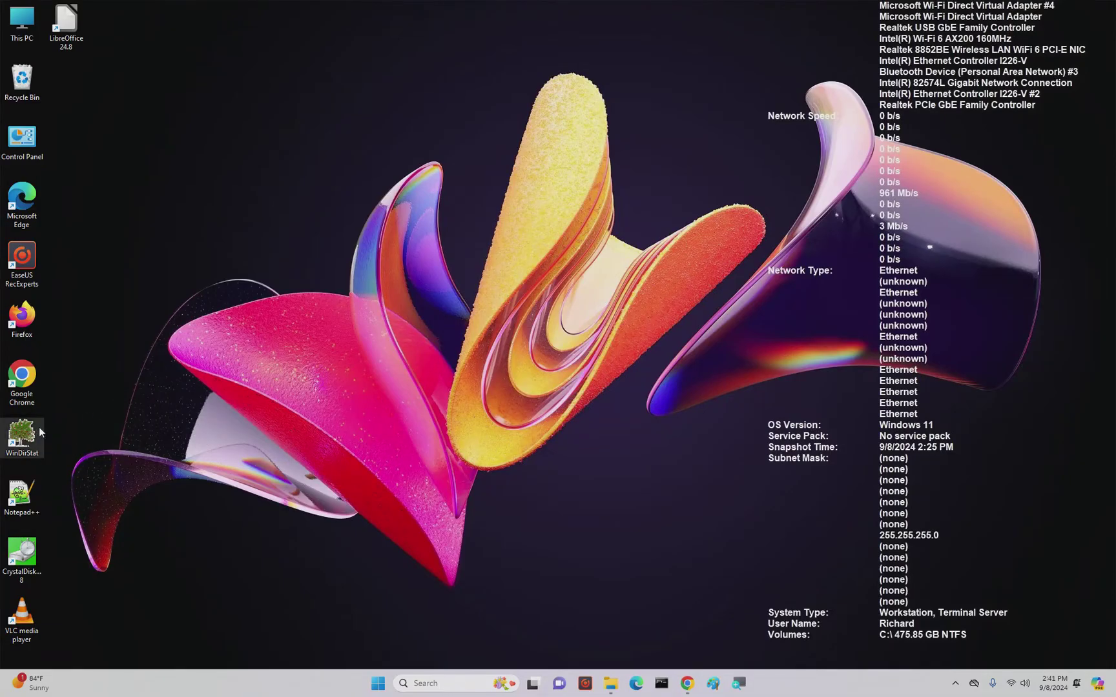
pyautogui.doubleClick(20, 439)
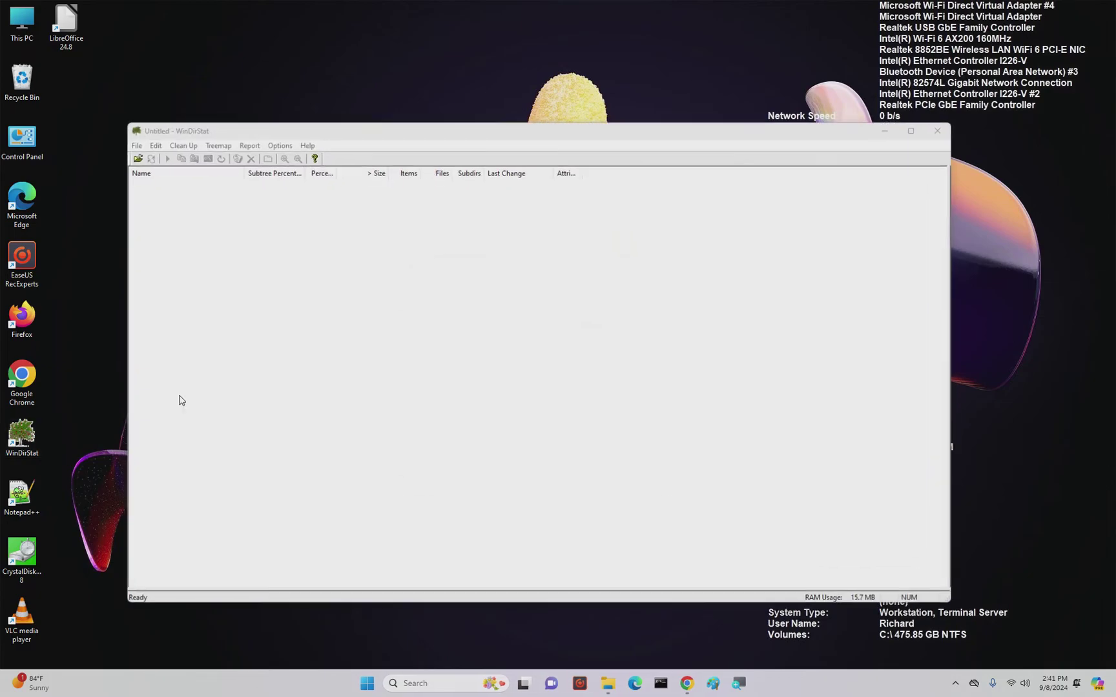
pyautogui.doubleClick(495, 350)
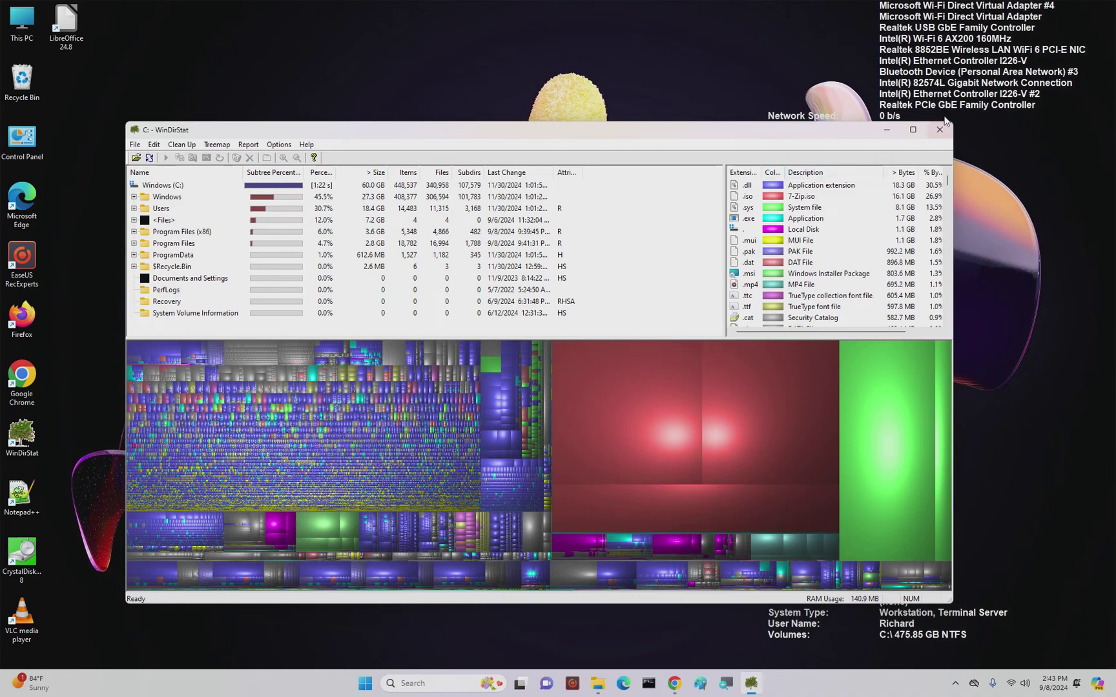
# Maximize the WinDirStat window so the C: results fill the screen.
pyautogui.click(912, 131)
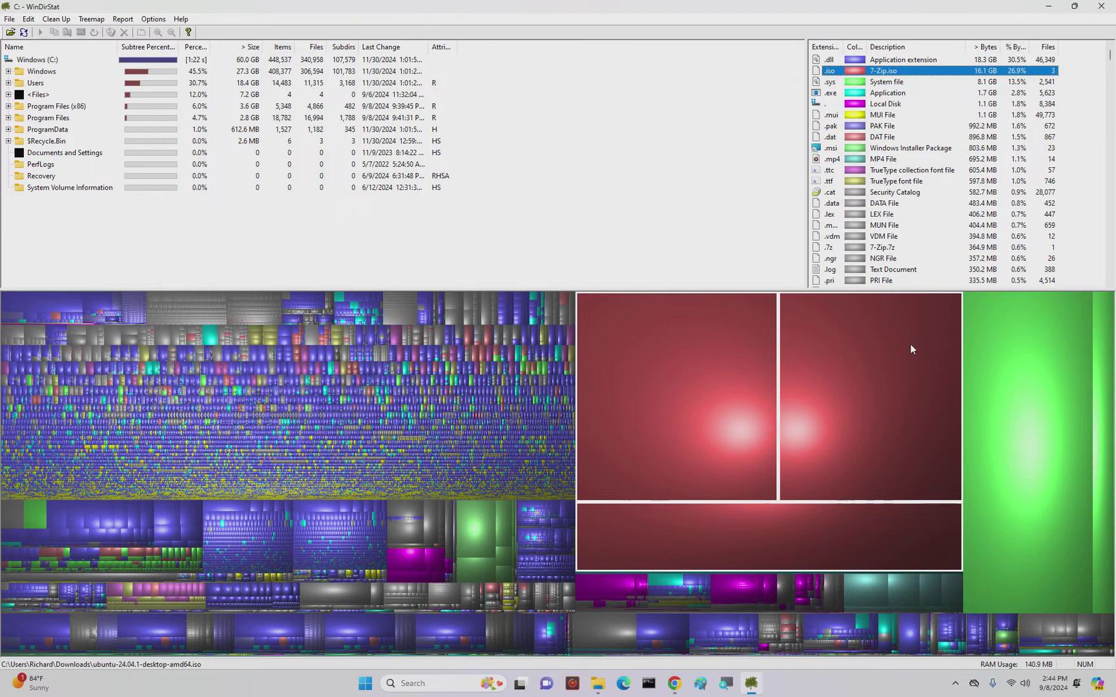
# Locate hiberfil.sys (6.2 GB) and pagefile.sys (1.0 GB) from the C: root <Files> group in the treemap.
pyautogui.click(1029, 397)
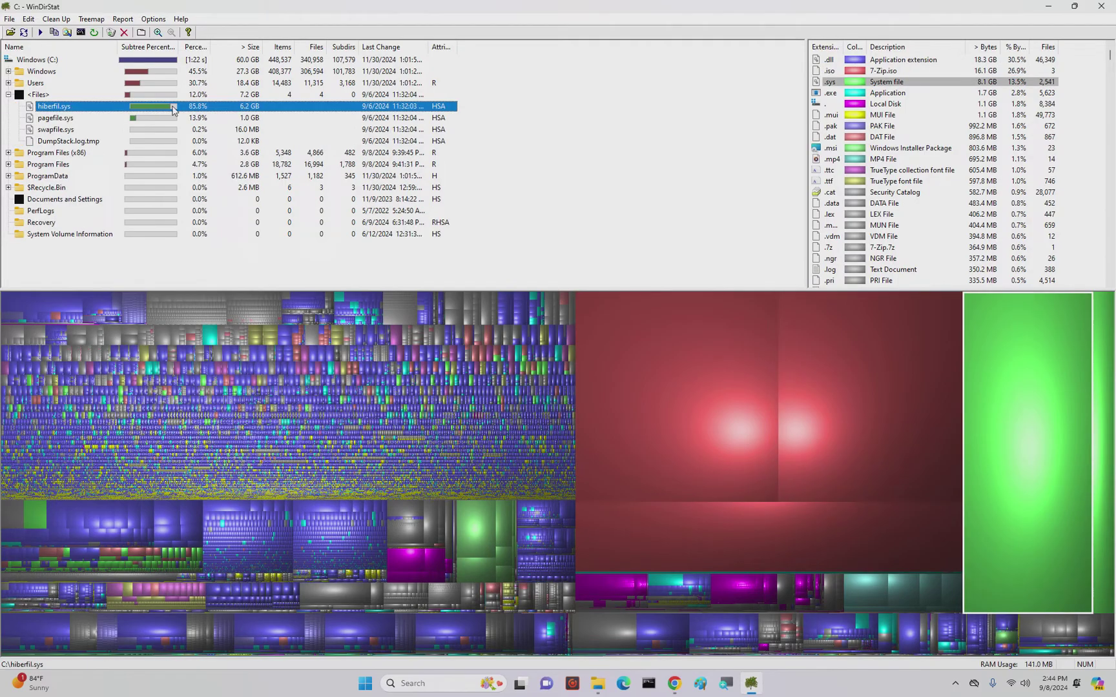
pyautogui.click(90, 121)
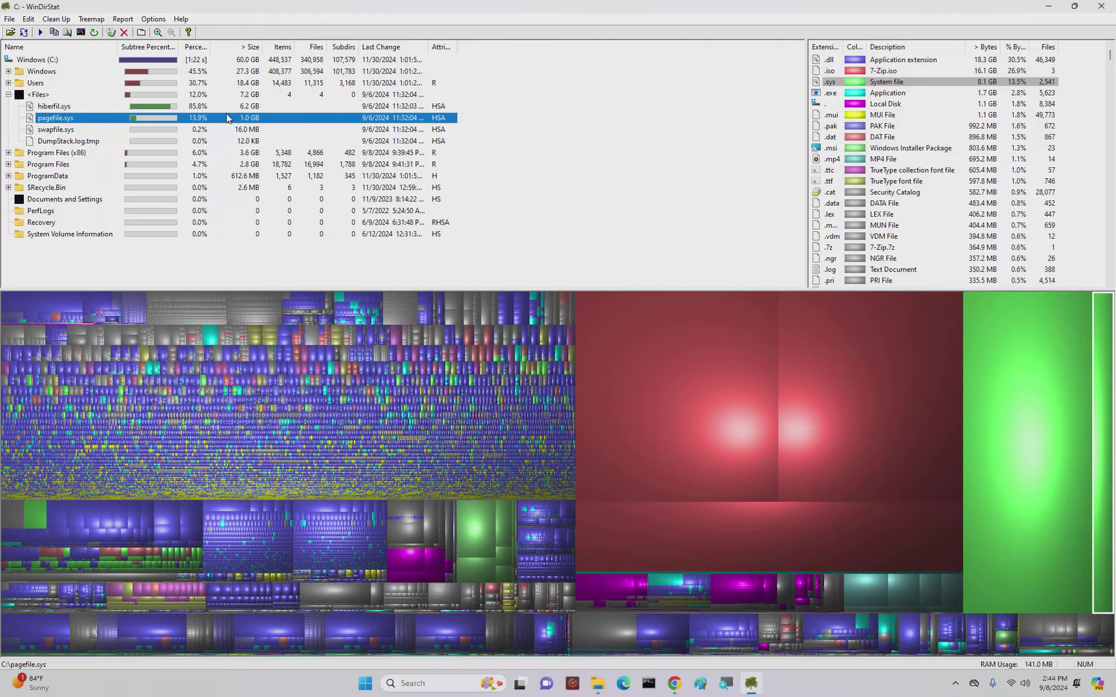
pyautogui.click(217, 106)
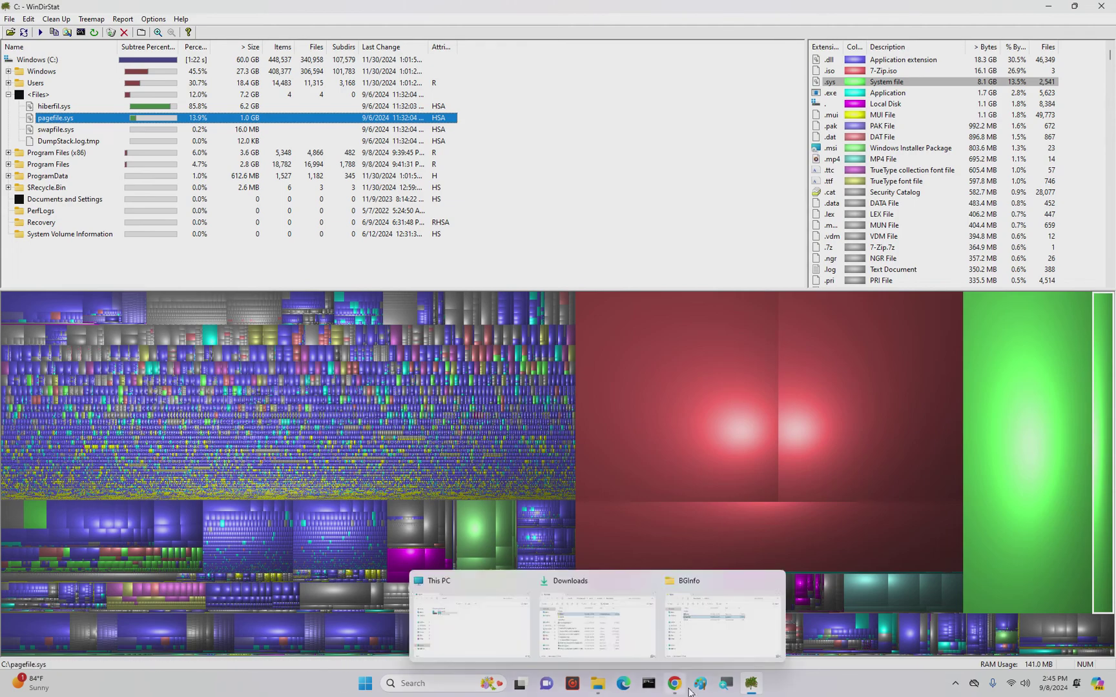
# In Chrome's bginfo results tab, replace the query and search Google for 'winsxs folder'.
pyautogui.click(649, 683)
pyautogui.click(674, 683)
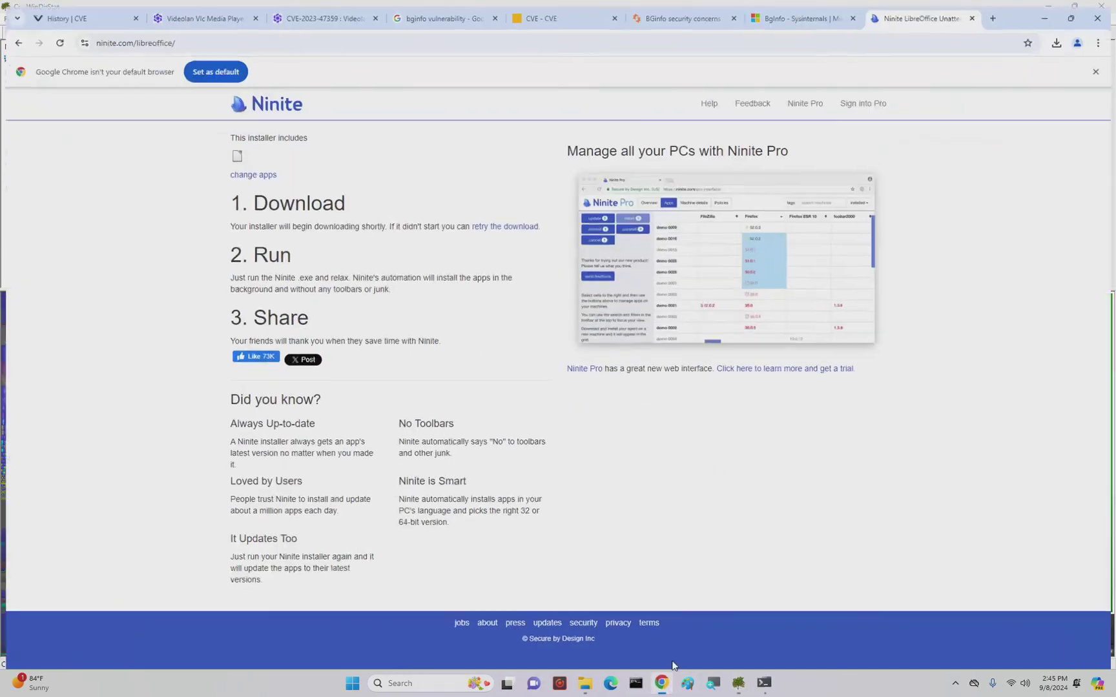
pyautogui.click(429, 7)
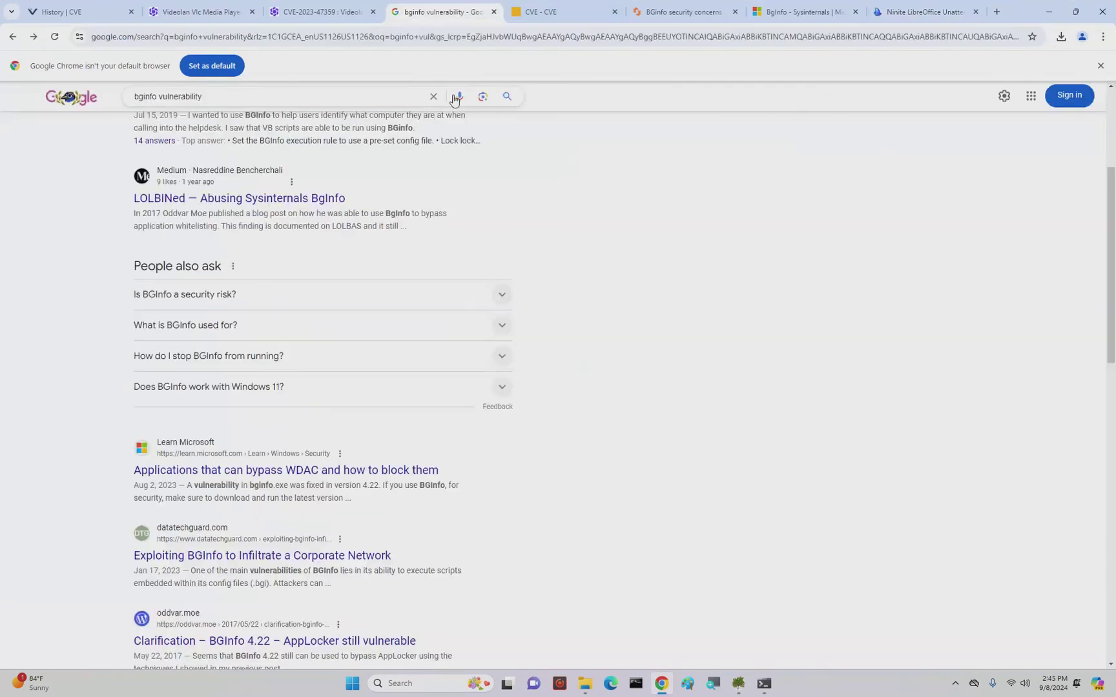
pyautogui.click(251, 100)
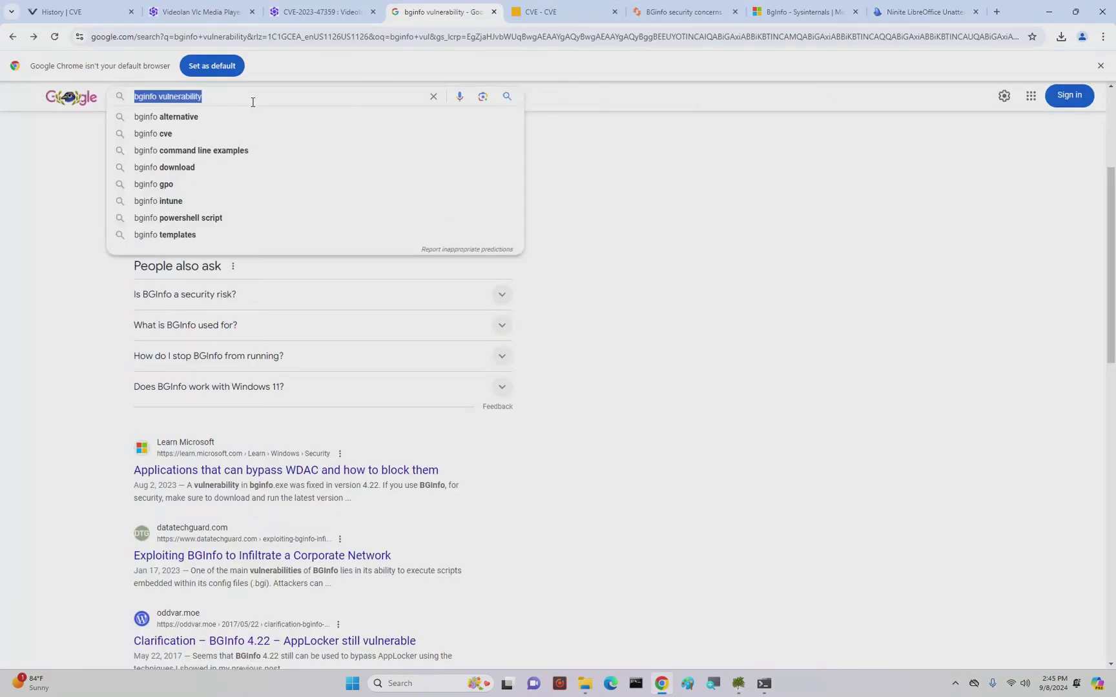
pyautogui.write('winsxs')
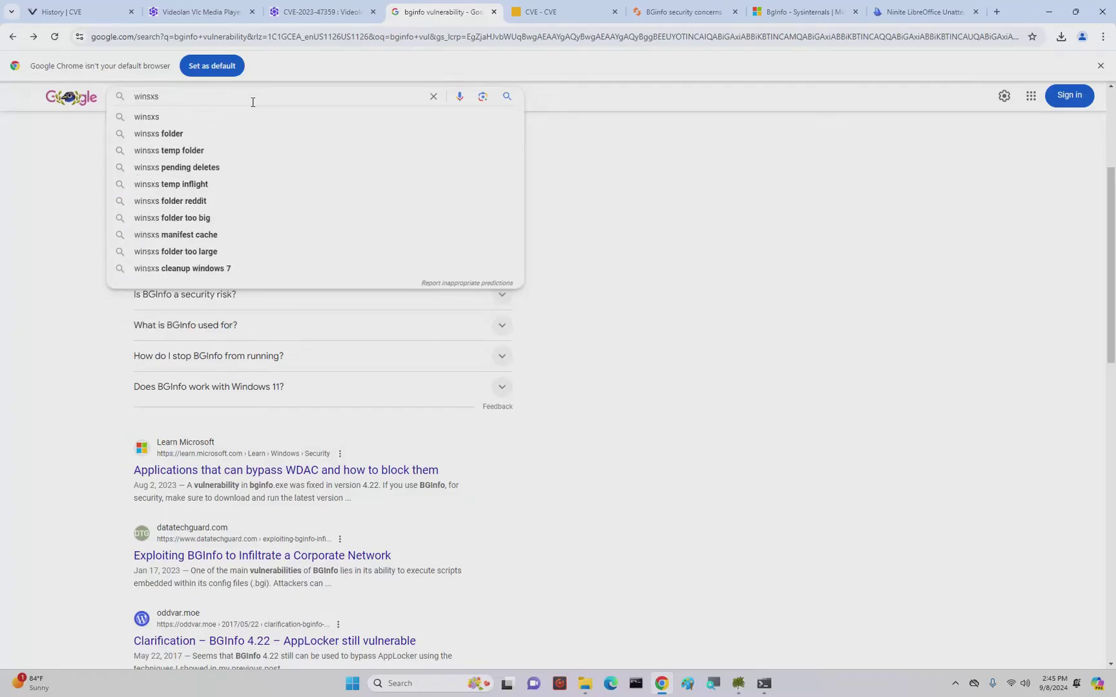
pyautogui.write(' folder')
pyautogui.press('Return')
# Open Microsoft Learn's 'Clean Up the WinSxS Folder' result in a new tab.
pyautogui.scroll(-3, 442, 233)
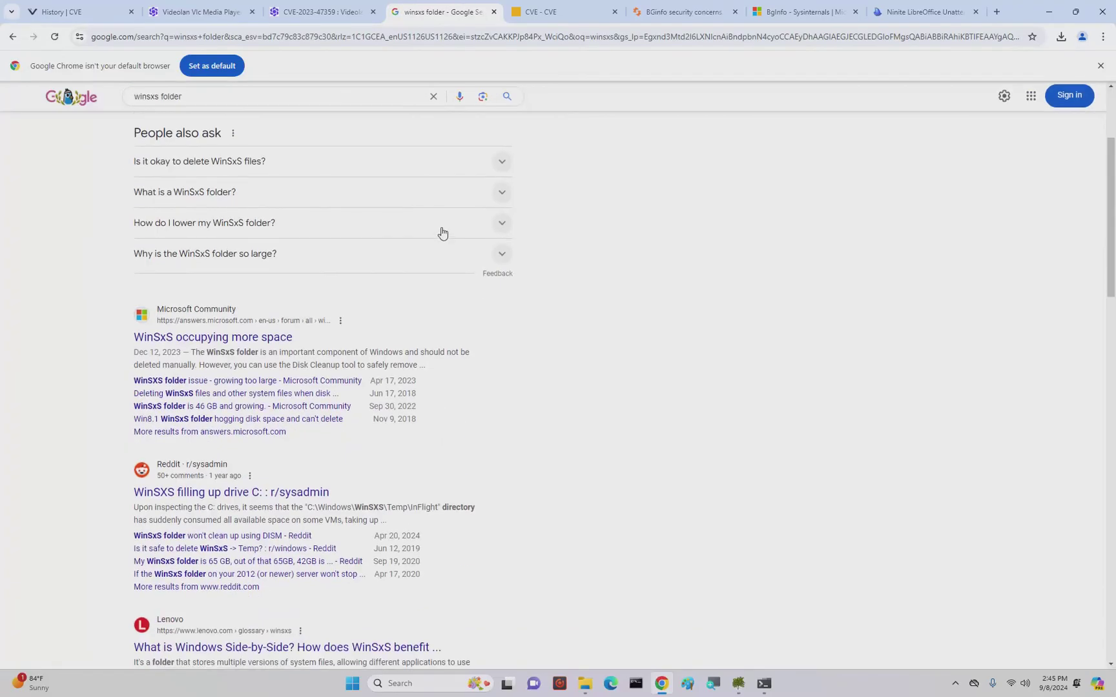
pyautogui.scroll(1, 440, 236)
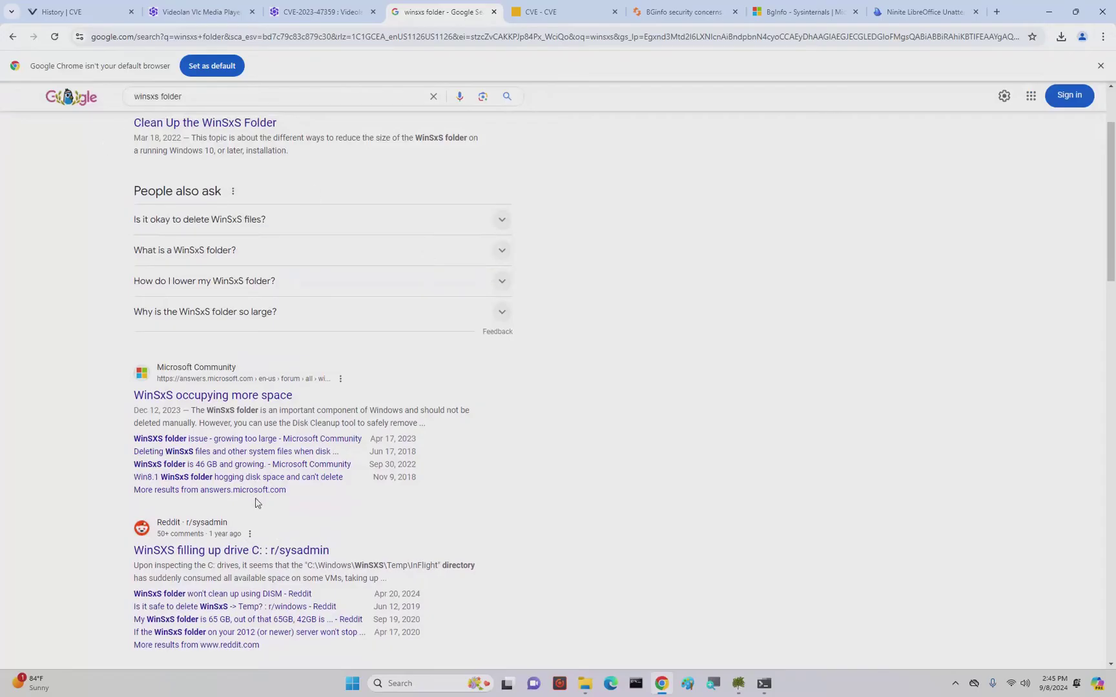
pyautogui.scroll(2, 298, 384)
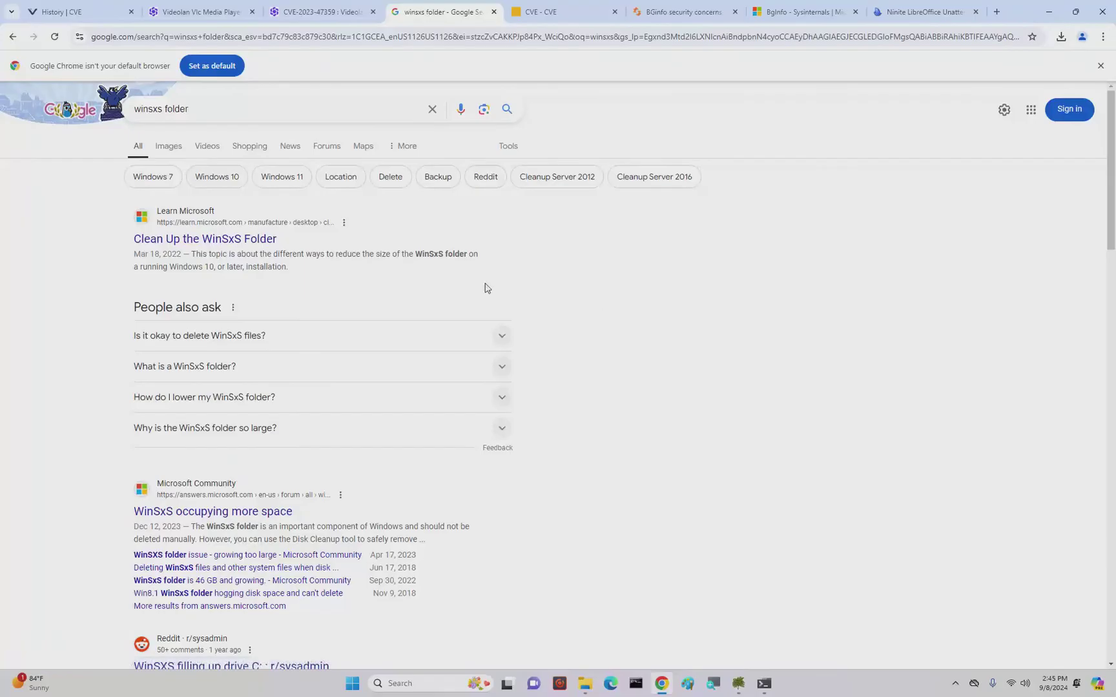
pyautogui.rightClick(253, 240)
pyautogui.click(279, 251)
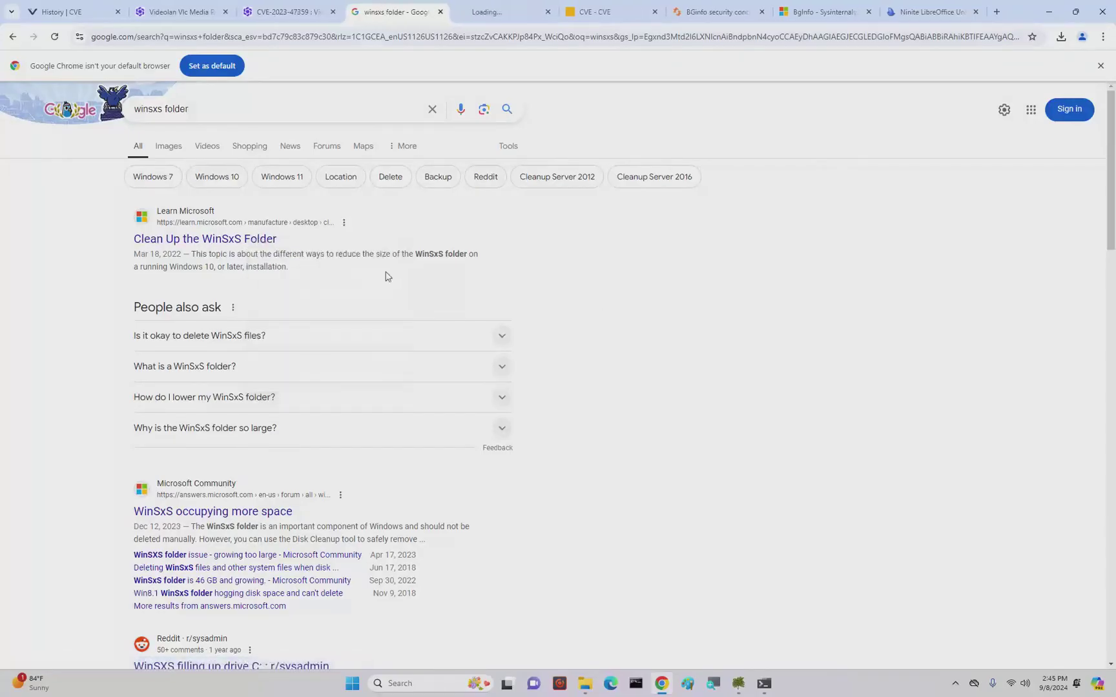
pyautogui.scroll(-1, 450, 360)
pyautogui.scroll(-5, 450, 360)
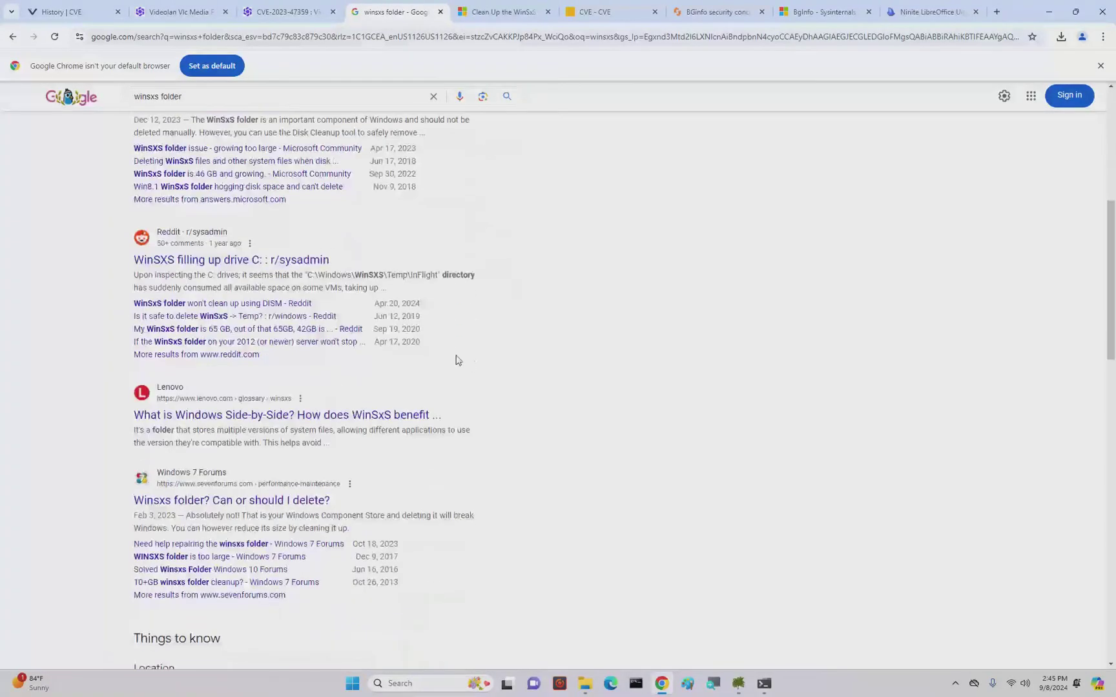
pyautogui.scroll(-3, 308, 423)
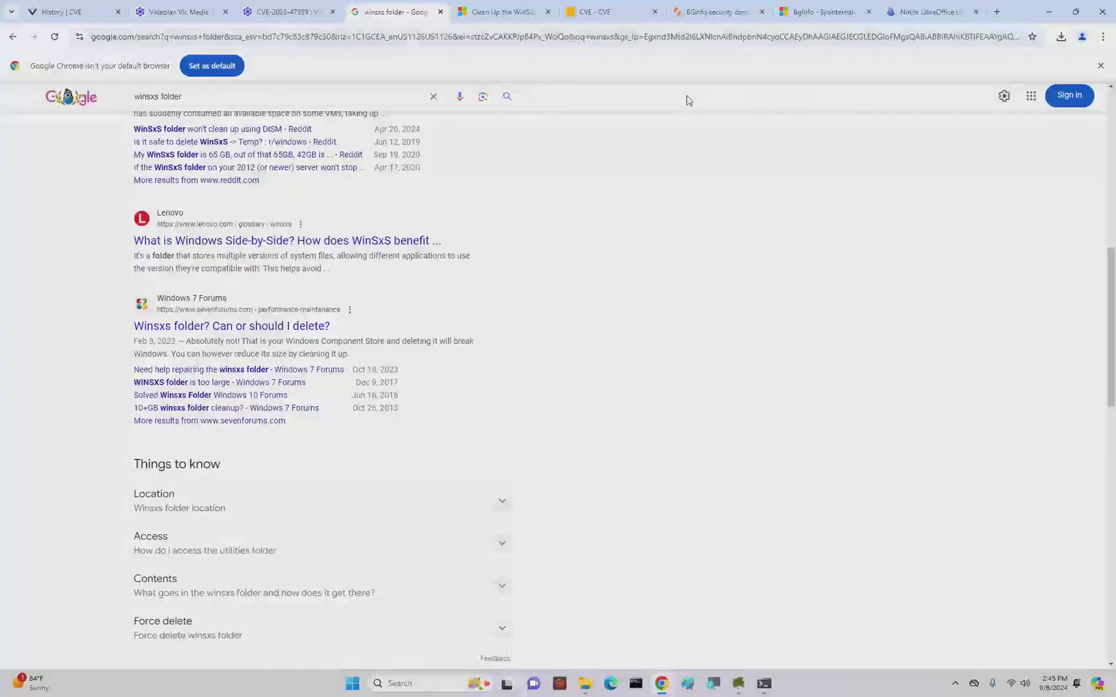
# Read the WinSxS cleanup article down past Task Scheduler to the Dism.exe /StartComponentCleanup section.
pyautogui.click(505, 12)
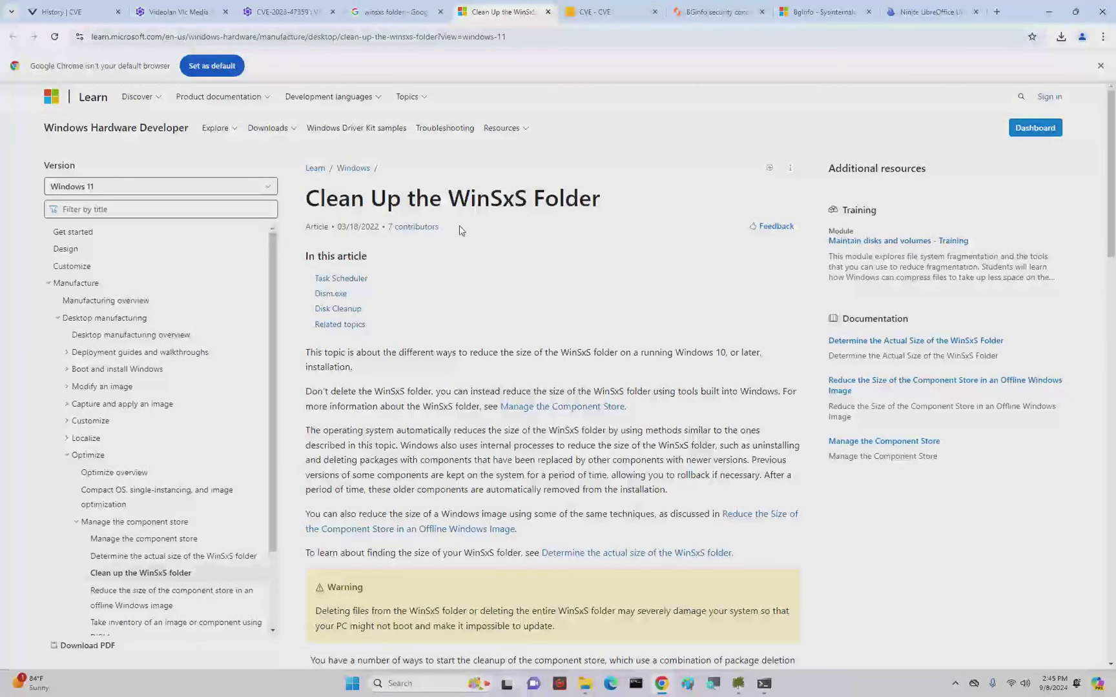
pyautogui.scroll(-1, 498, 303)
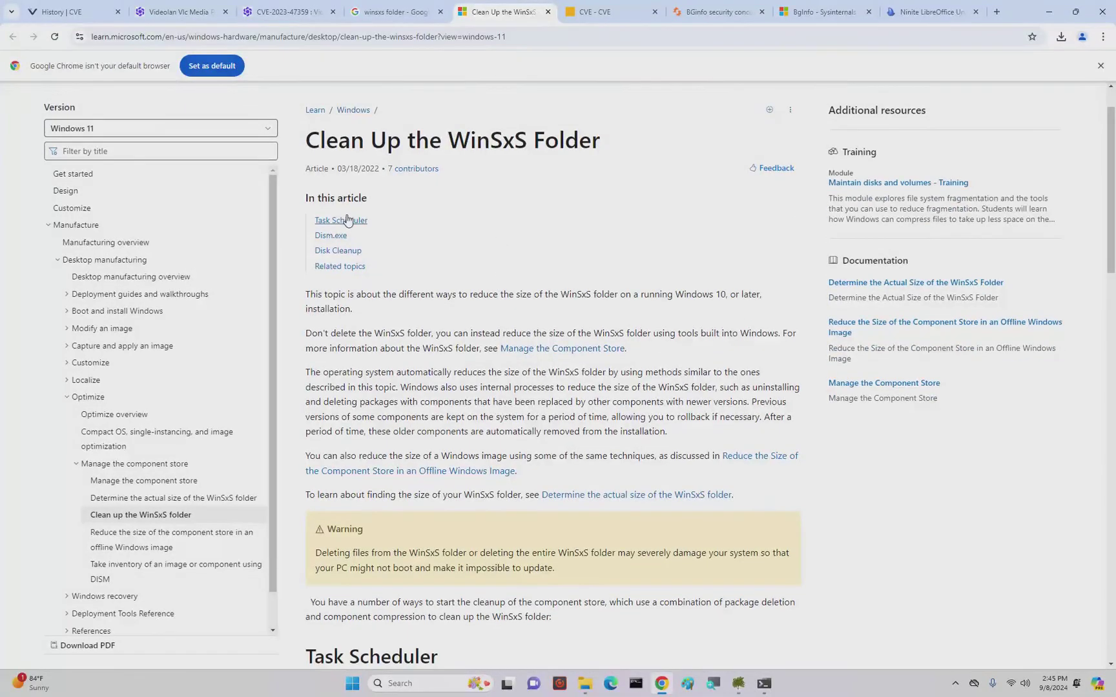
pyautogui.scroll(-3, 583, 157)
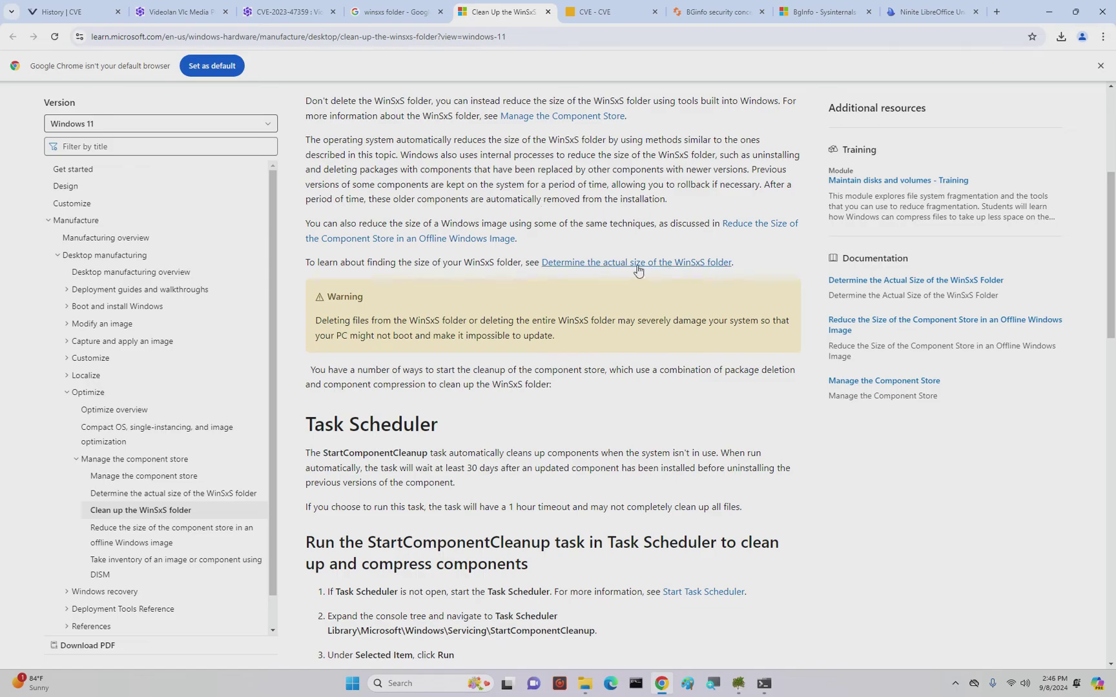
pyautogui.scroll(-3, 479, 493)
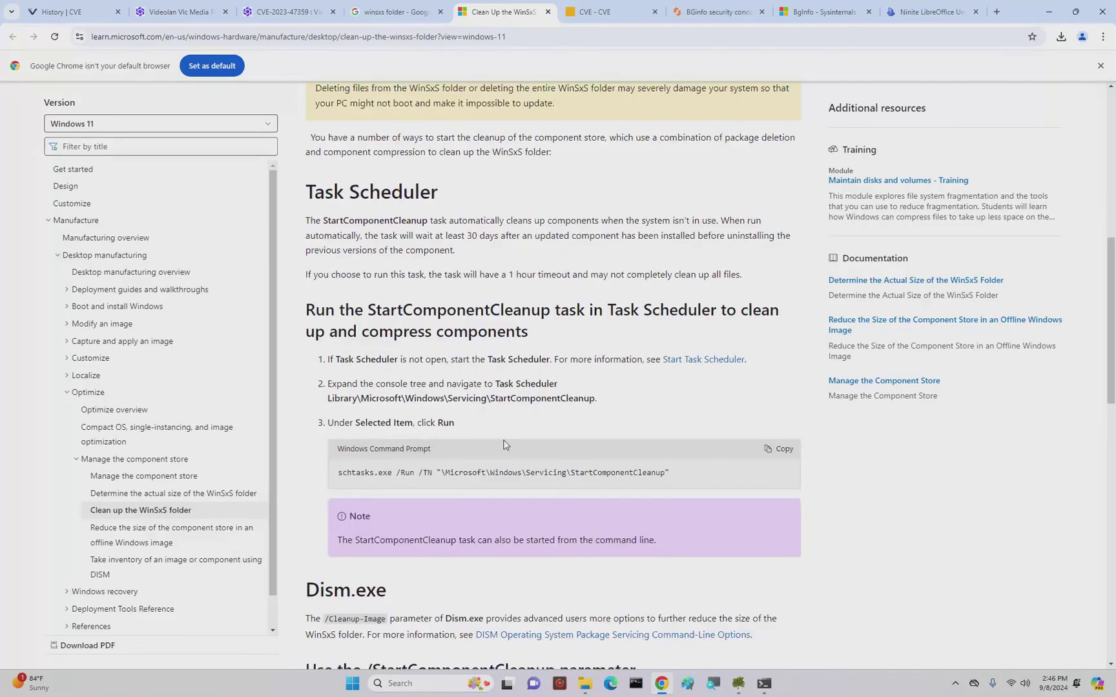
pyautogui.scroll(-3, 503, 444)
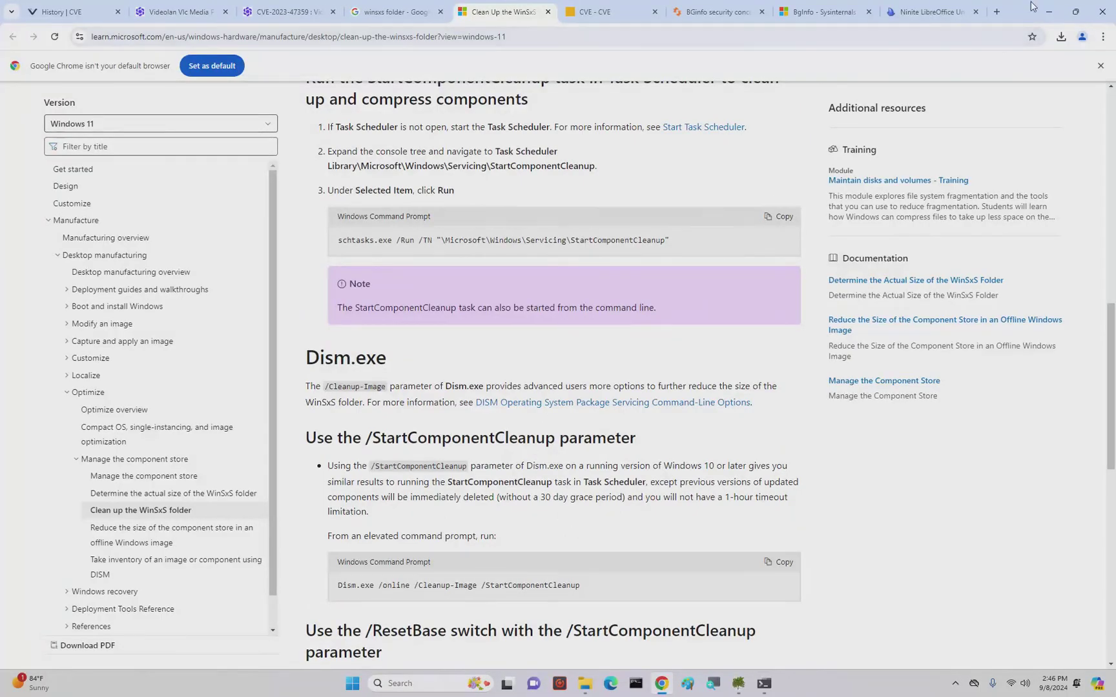
# Minimize Chrome and the Command Prompt to bring WinDirStat's C: results back to front.
pyautogui.click(1055, 18)
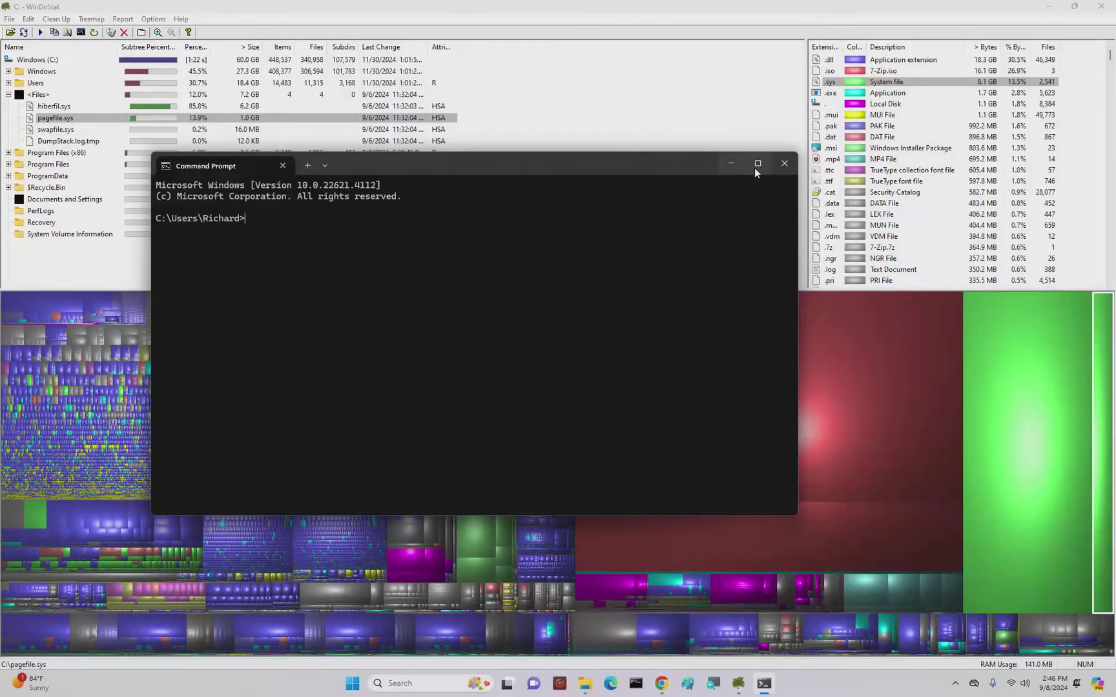
pyautogui.click(722, 164)
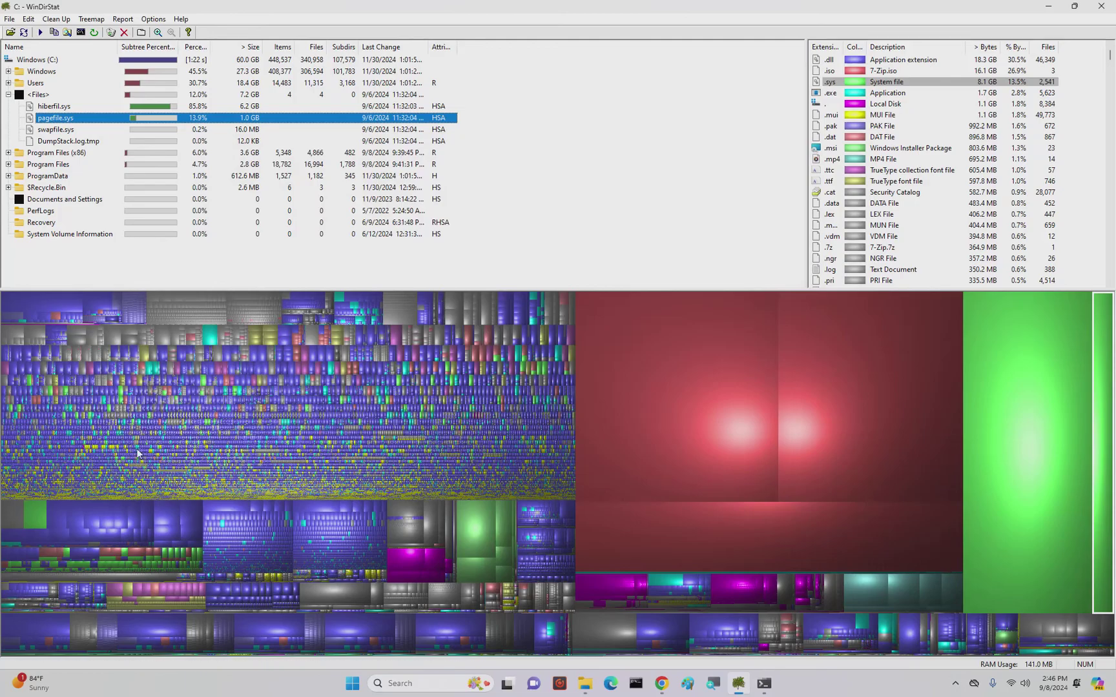